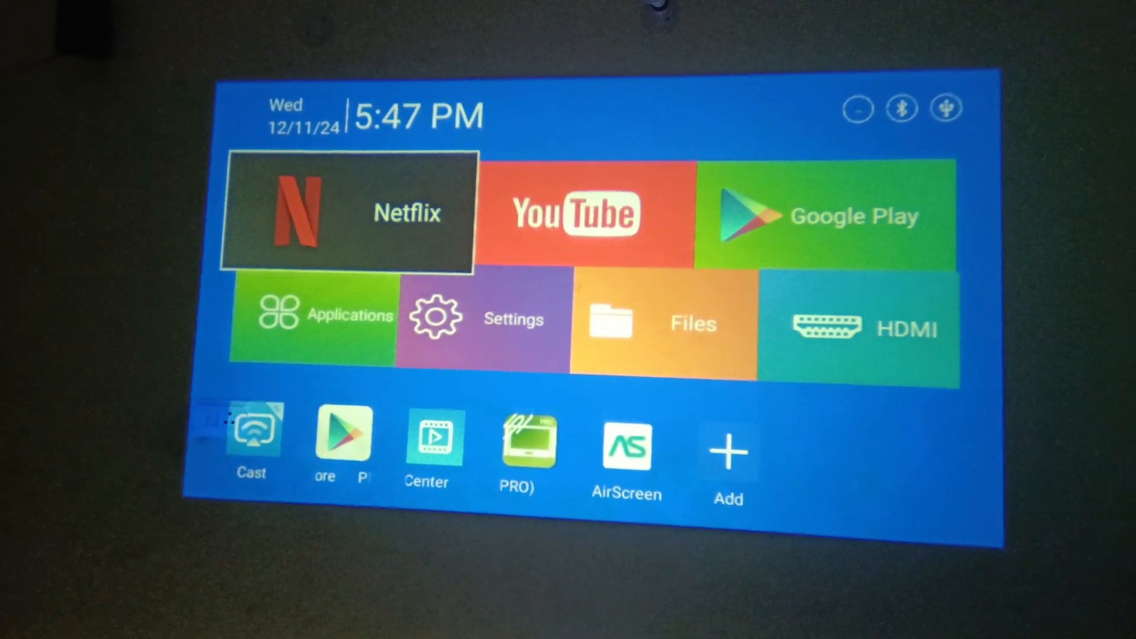
Move launcher focus along the bottom shortcut row to the AirScreen app.
{"action": "key", "text": "Right"}
Launch AirScreen and, from Help, bring up the Connect a device dialog.
{"action": "key", "text": "Right"}
{"action": "key", "text": "Right"}
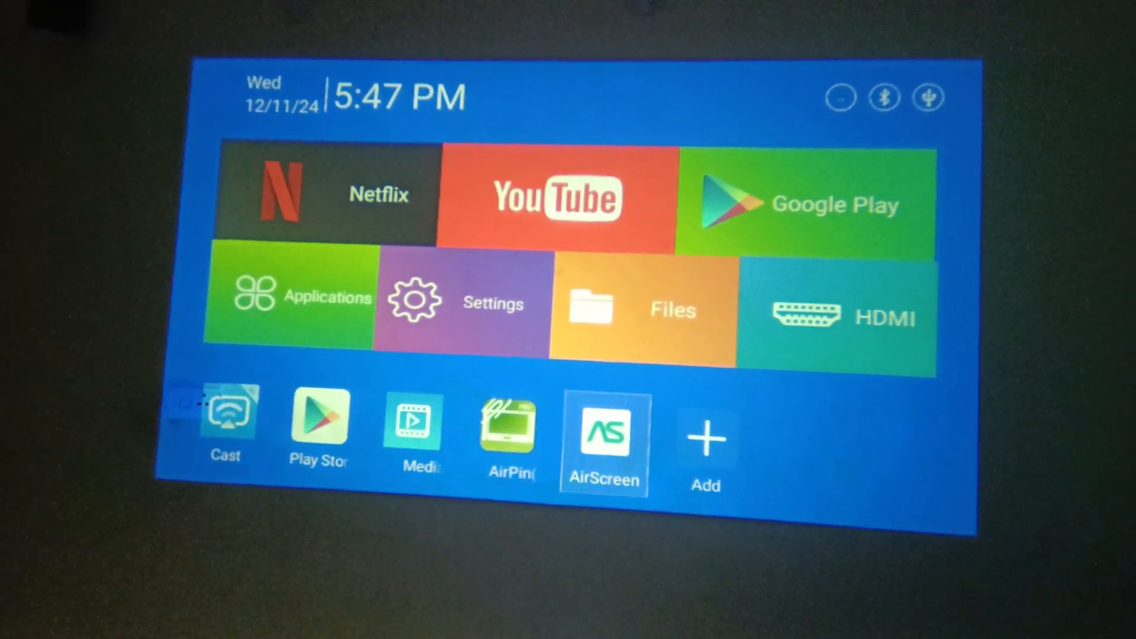
{"action": "key", "text": "Right"}
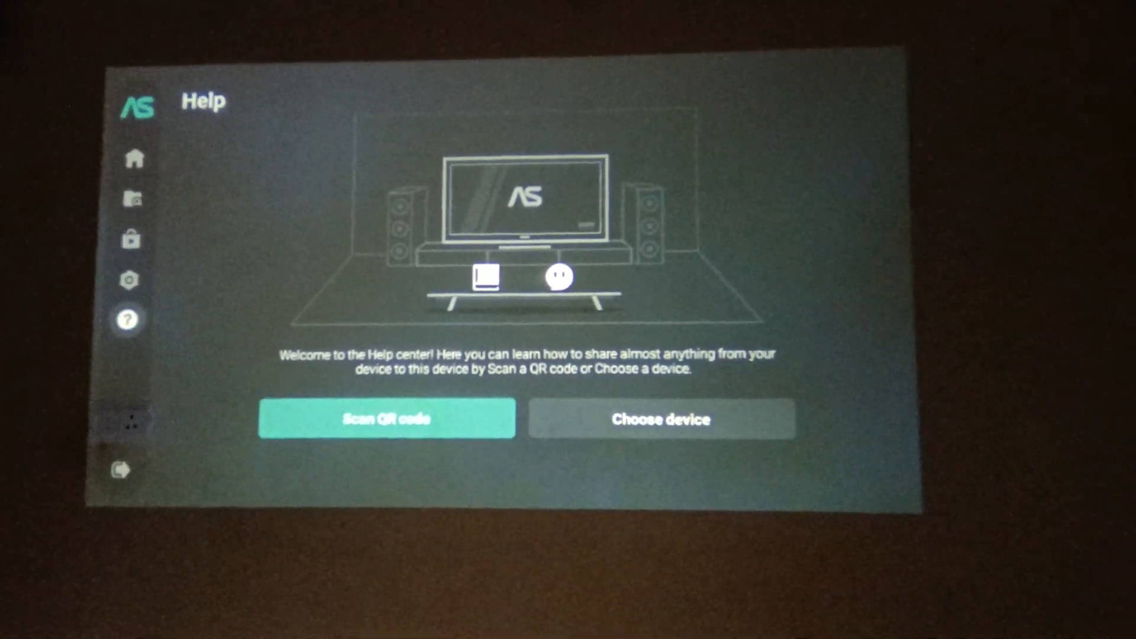
{"action": "key", "text": "Return"}
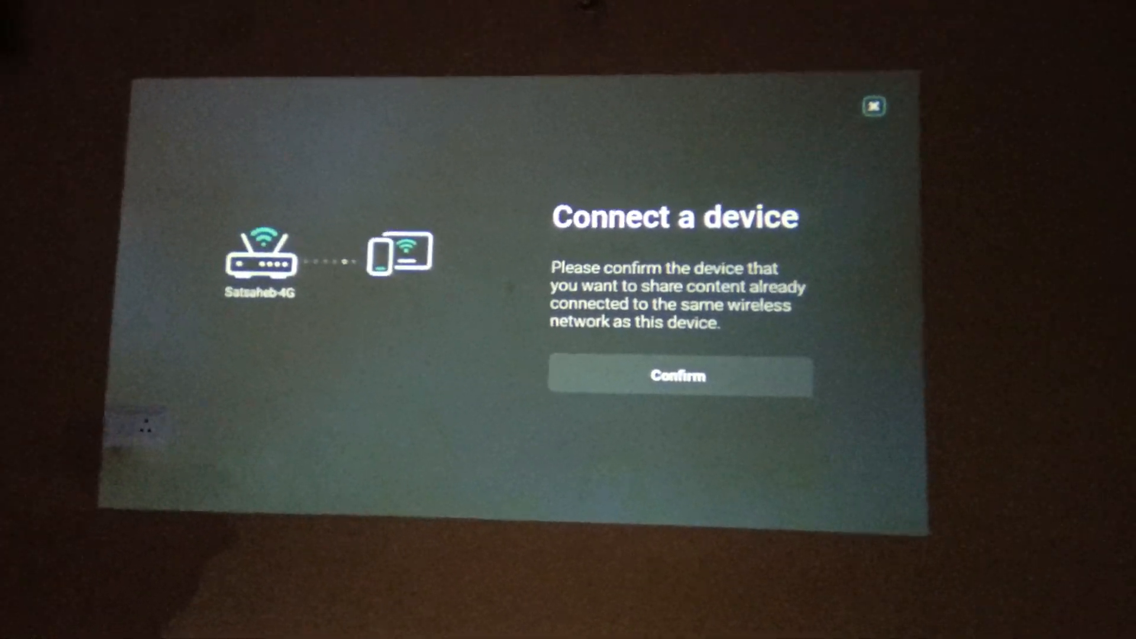
Focus the Confirm button in the Connect a device dialog to show the QR code screen.
{"action": "key", "text": "Down"}
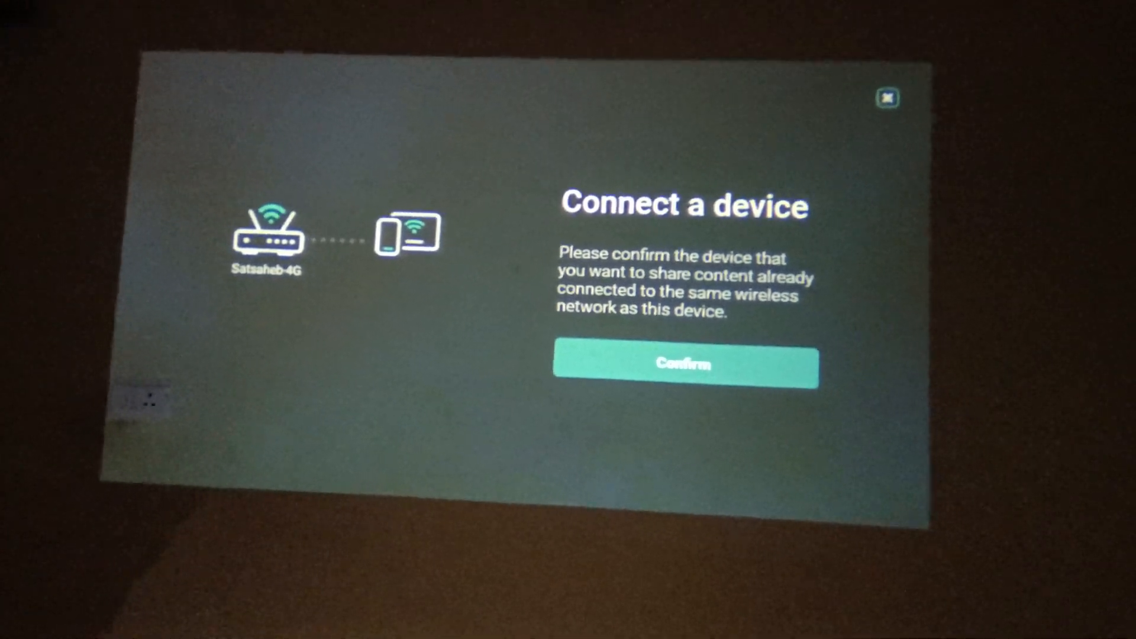